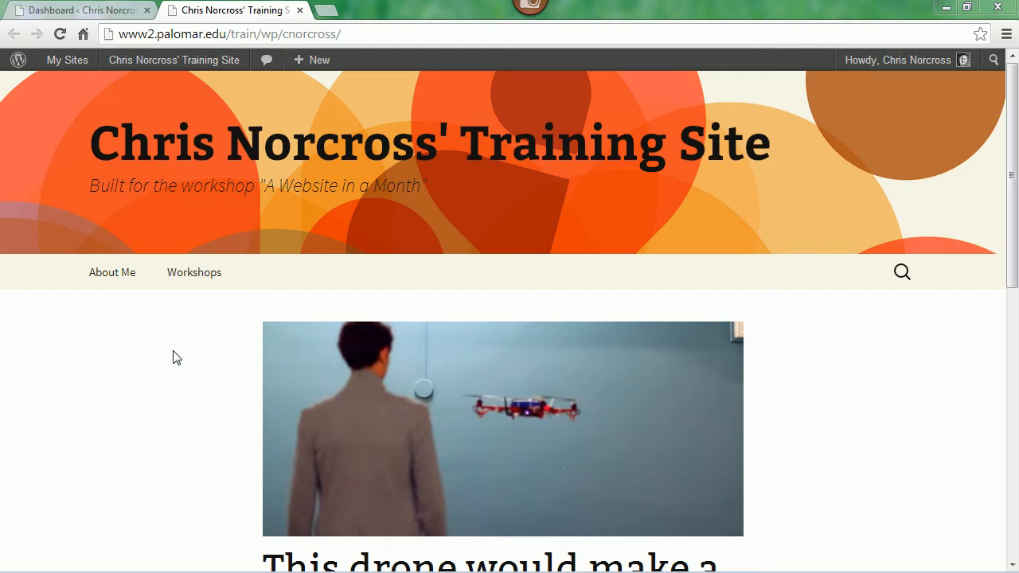
Examine the site's current navigation, including the About Me and Workshops pages, the Workshops submenu and the home page.
click(100, 275)
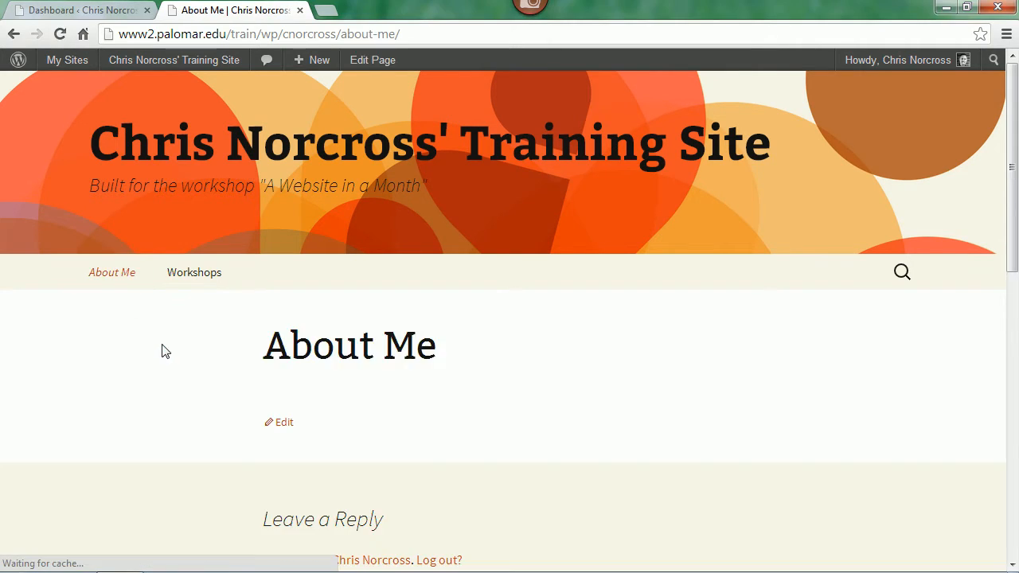
click(189, 277)
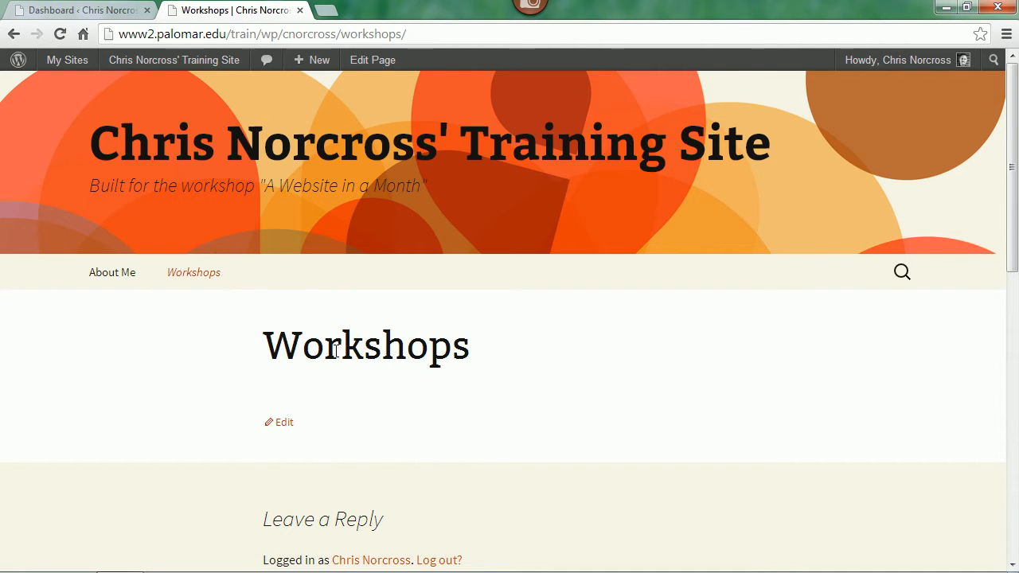
mouse_move(191, 274)
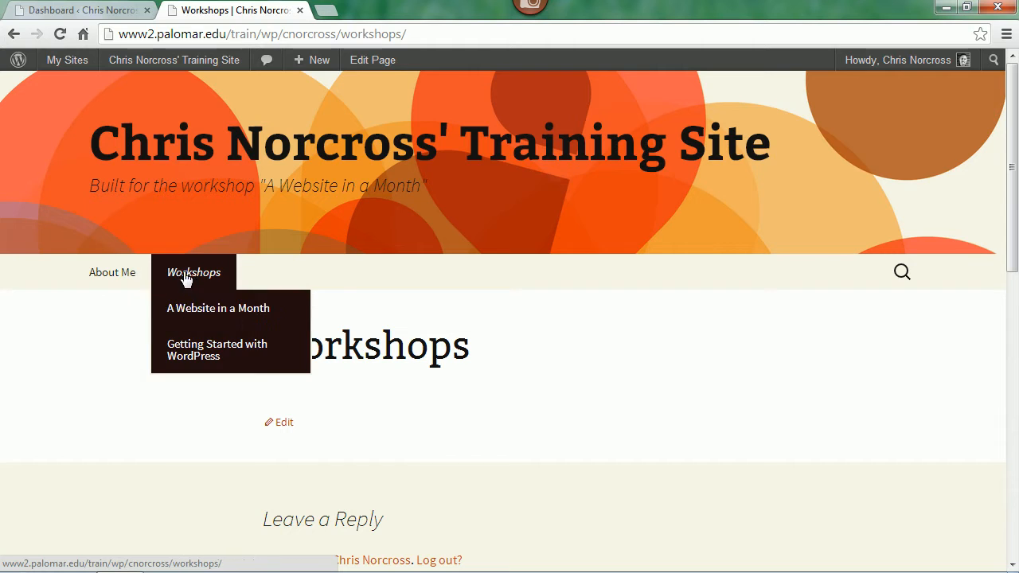
click(135, 151)
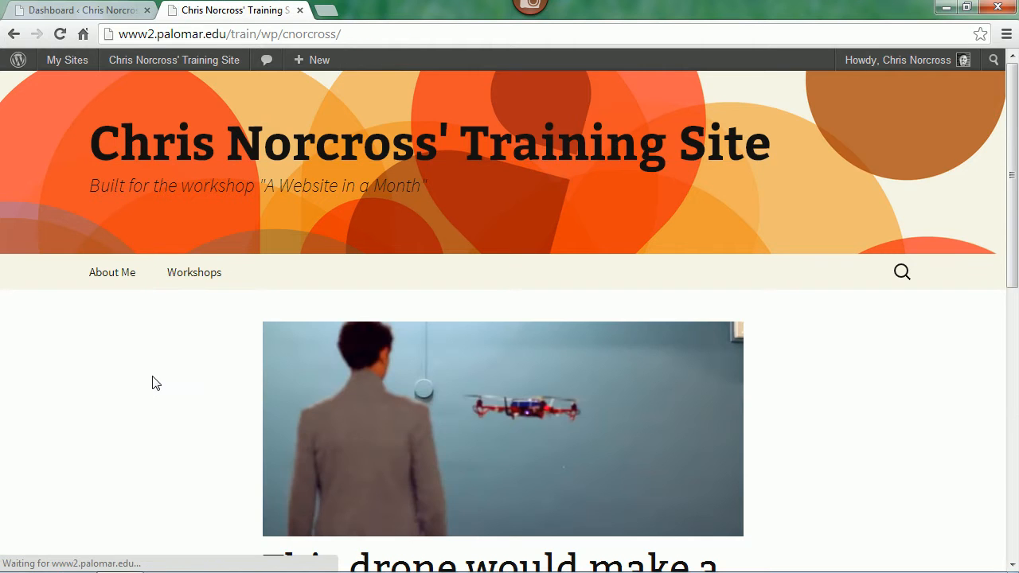
scroll(164, 379, down, 8)
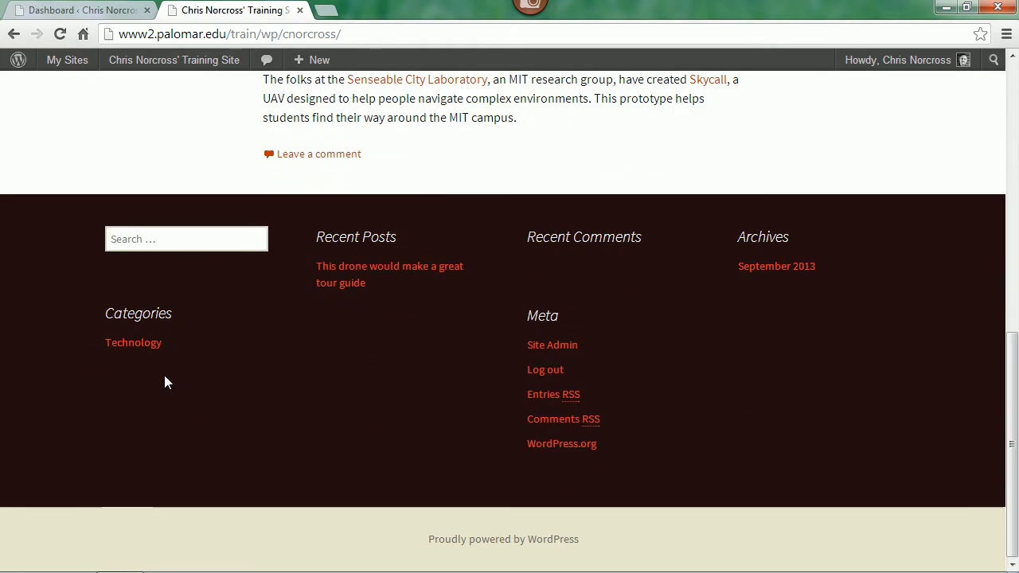
scroll(164, 381, up, 1)
scroll(164, 376, up, 10)
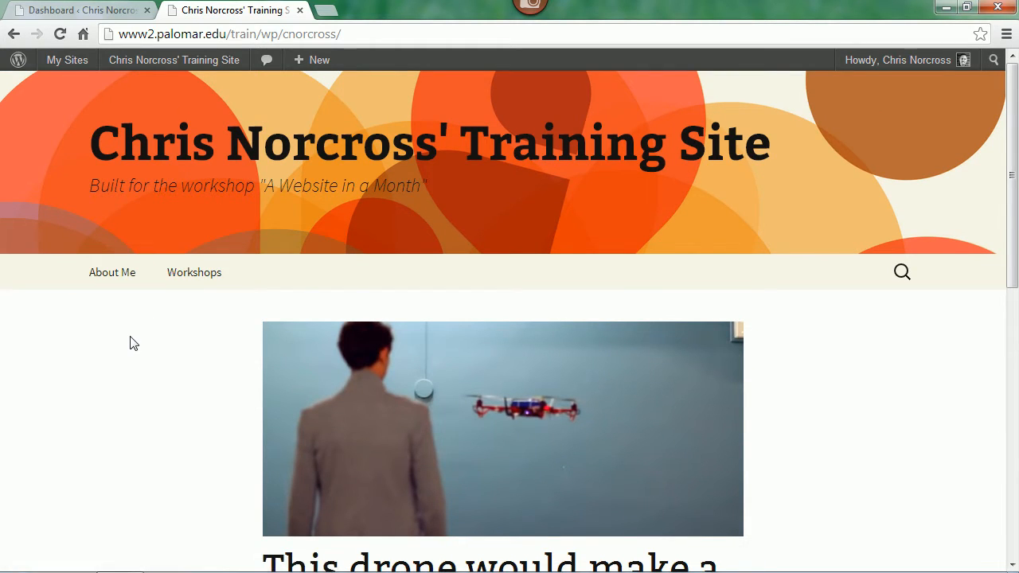
Open the menu editor from the site's dashboard and name the new menu Main Menu.
click(74, 11)
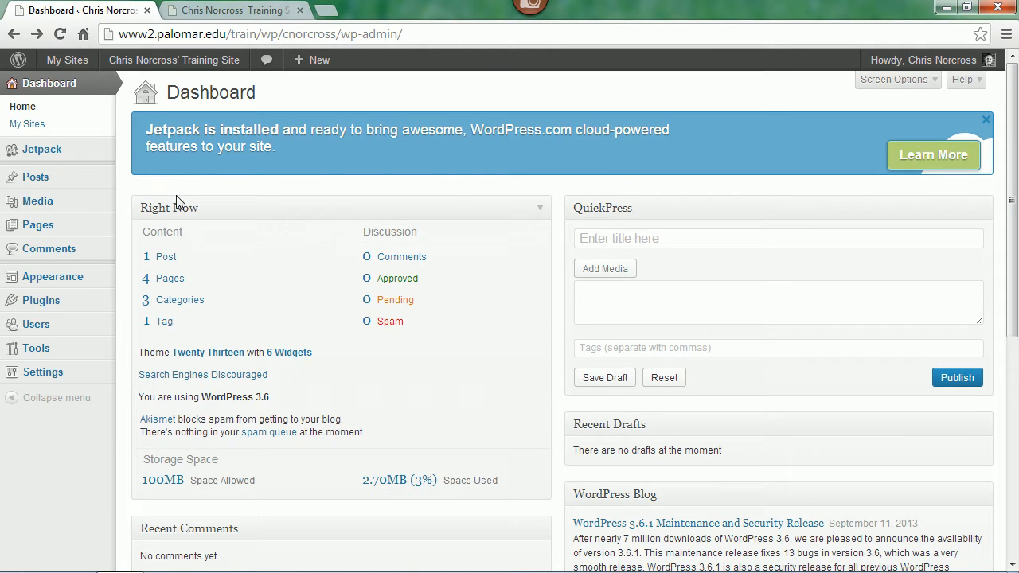
mouse_move(97, 280)
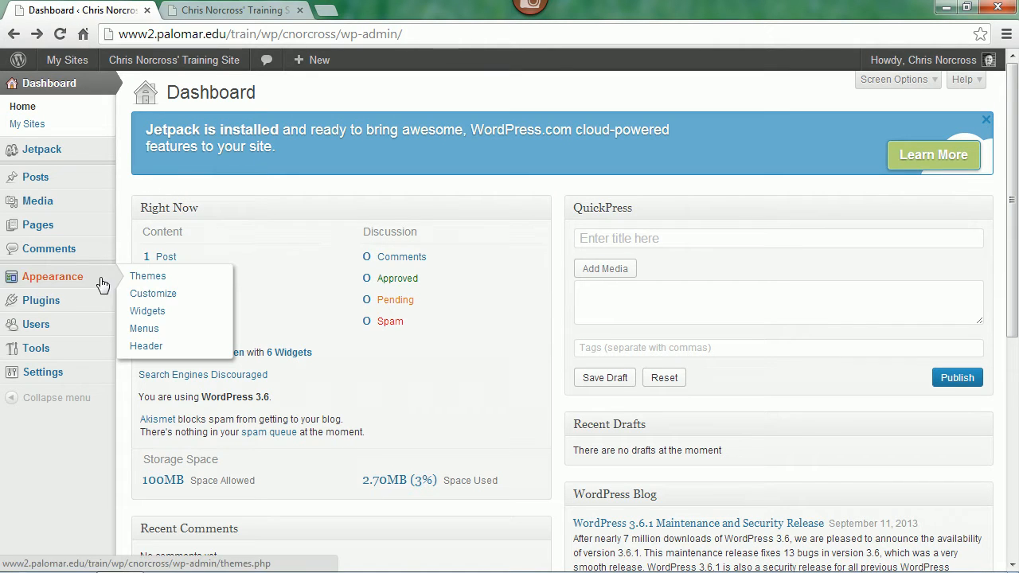
click(146, 330)
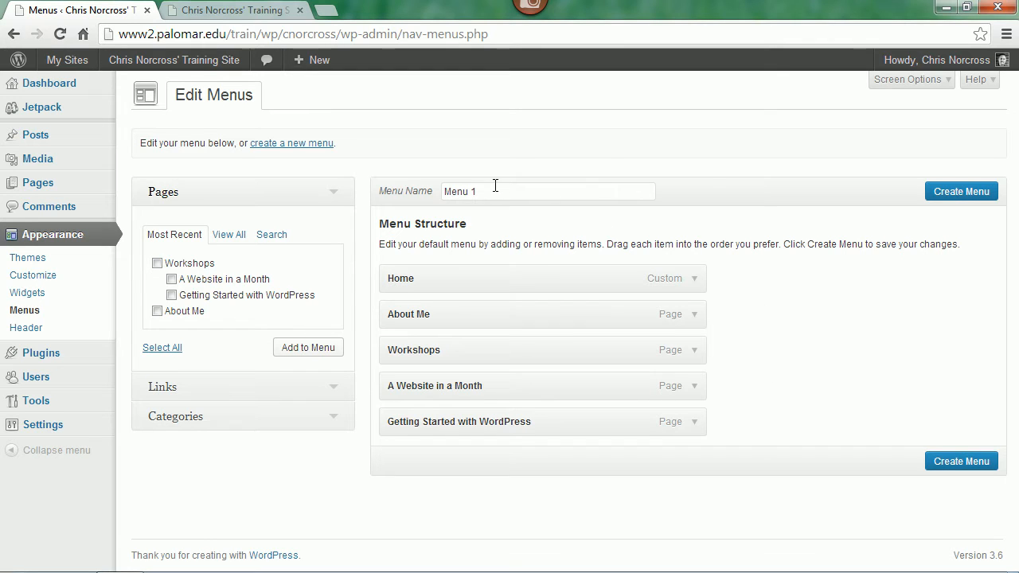
drag(495, 186, 413, 181)
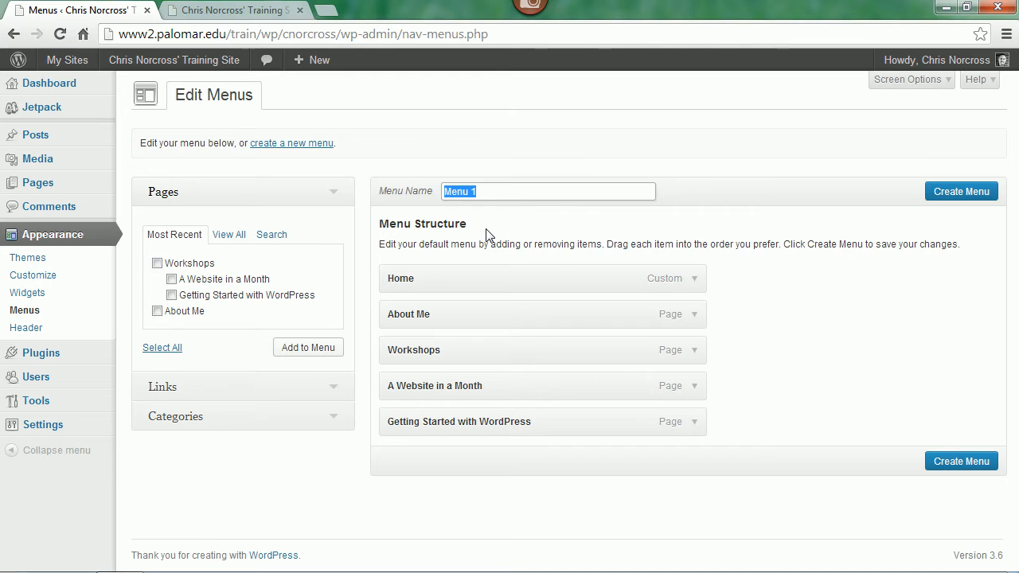
text(Main Menu)
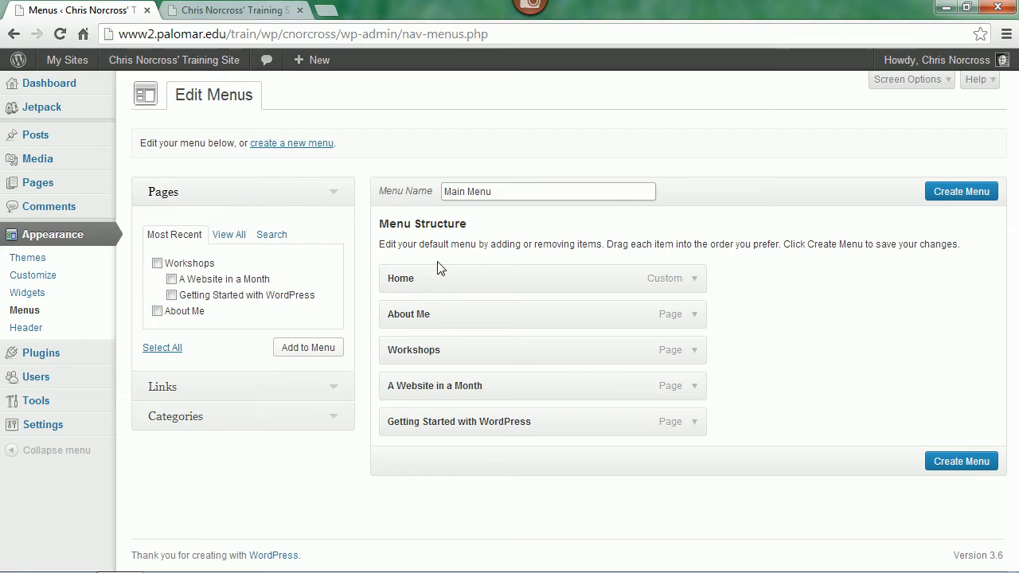
click(163, 387)
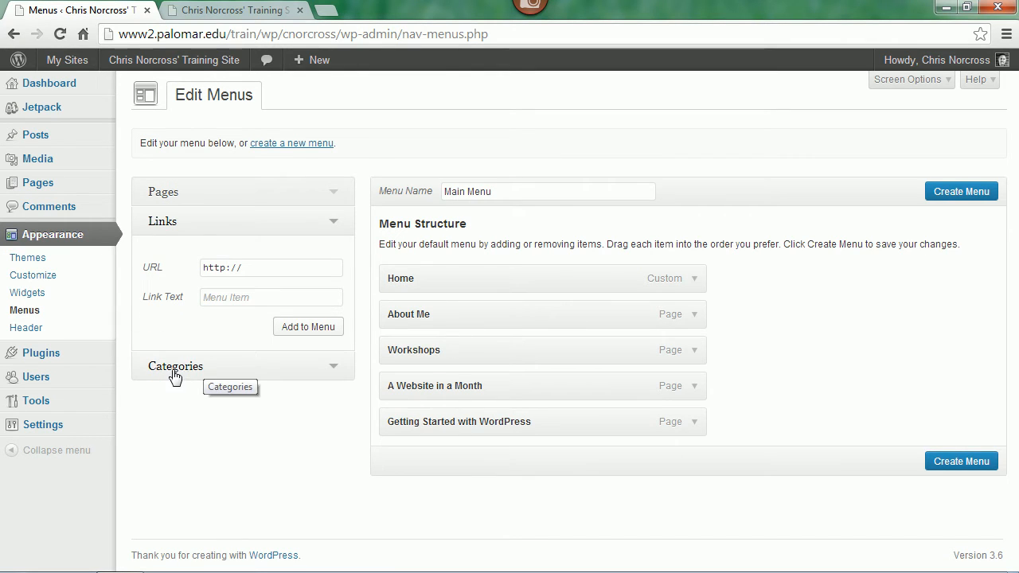
click(172, 368)
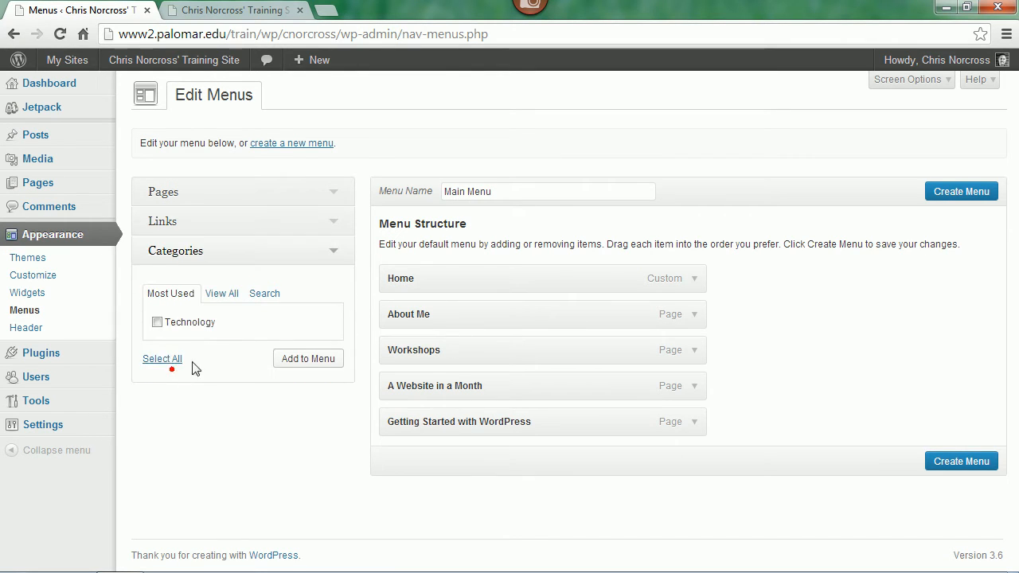
click(191, 199)
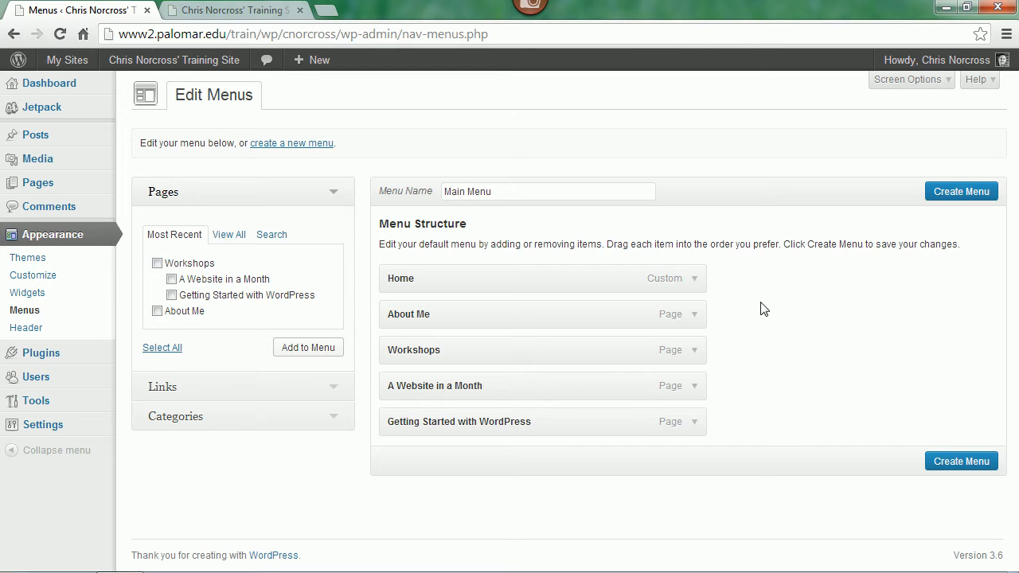
click(331, 389)
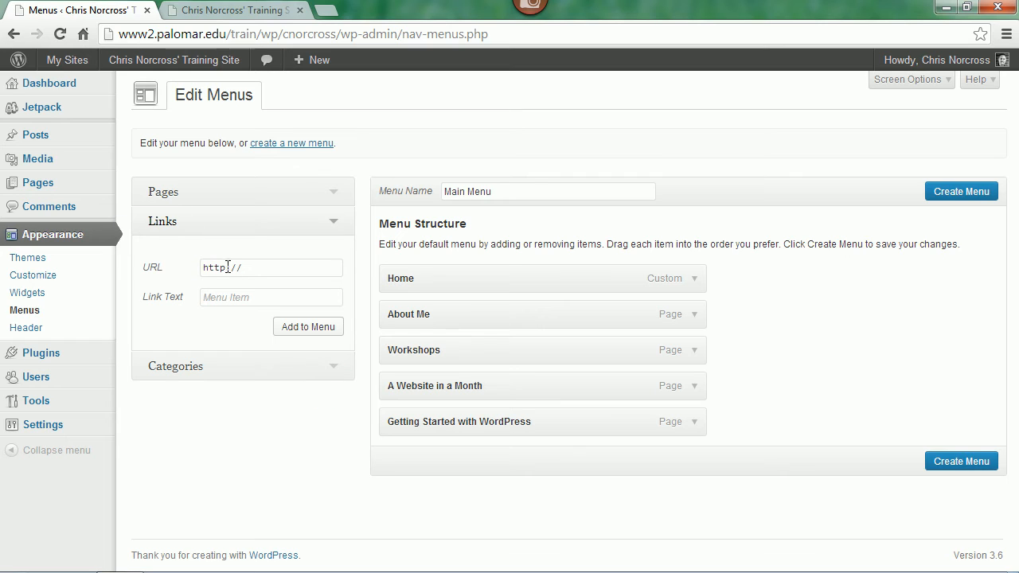
click(271, 264)
text(ww)
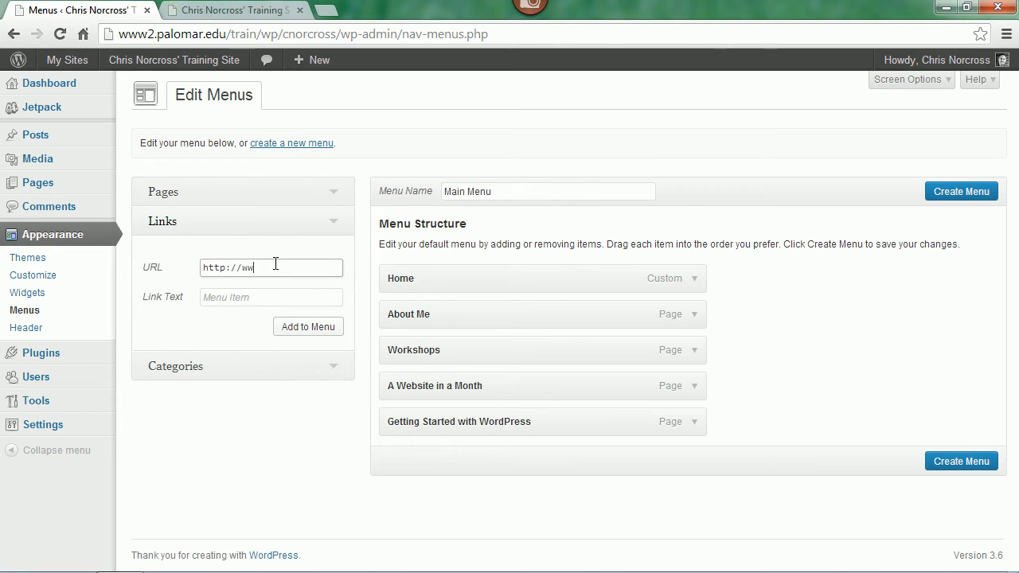
text(w.palomar.edu)
click(235, 297)
text(Palomar)
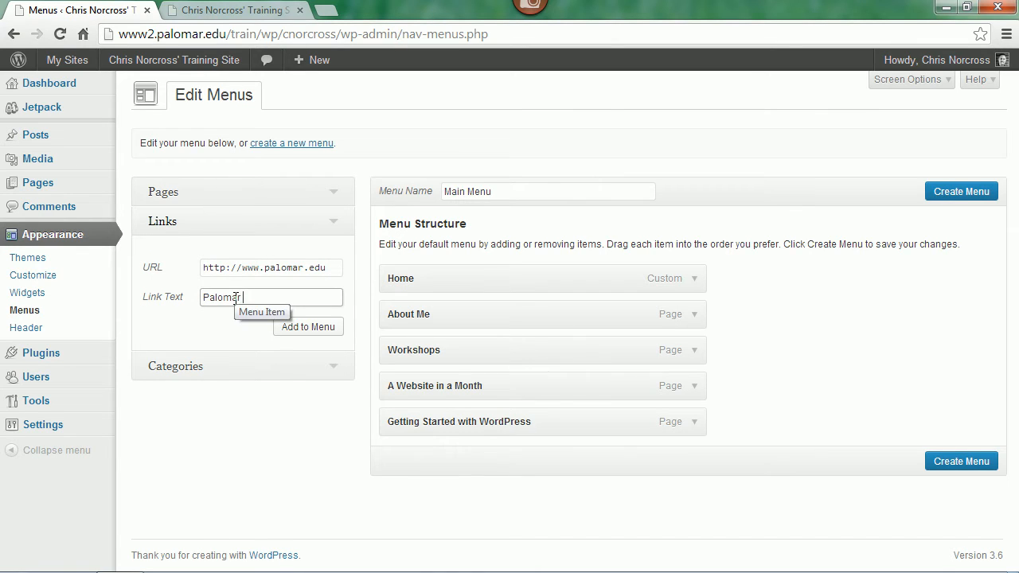
text( College)
click(314, 331)
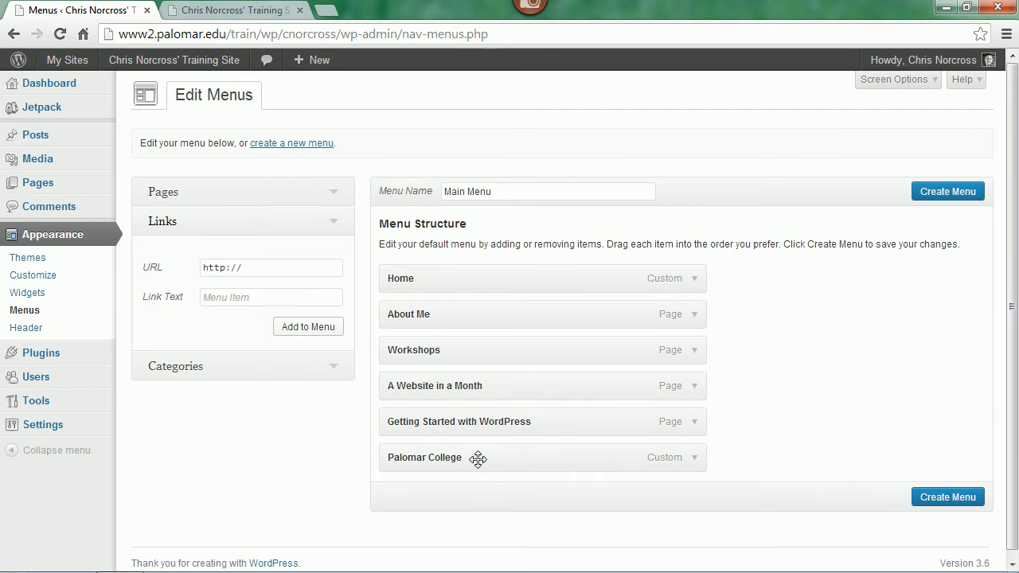
Move Palomar College directly below Home and nest A Website in a Month and Getting Started with WordPress under Workshops.
drag(477, 459, 480, 325)
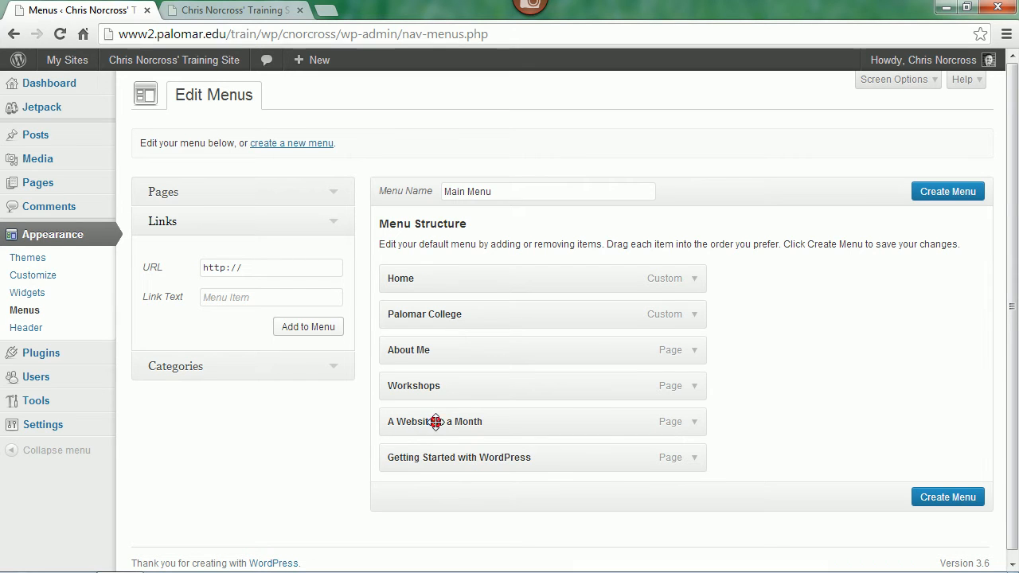
drag(439, 421, 481, 422)
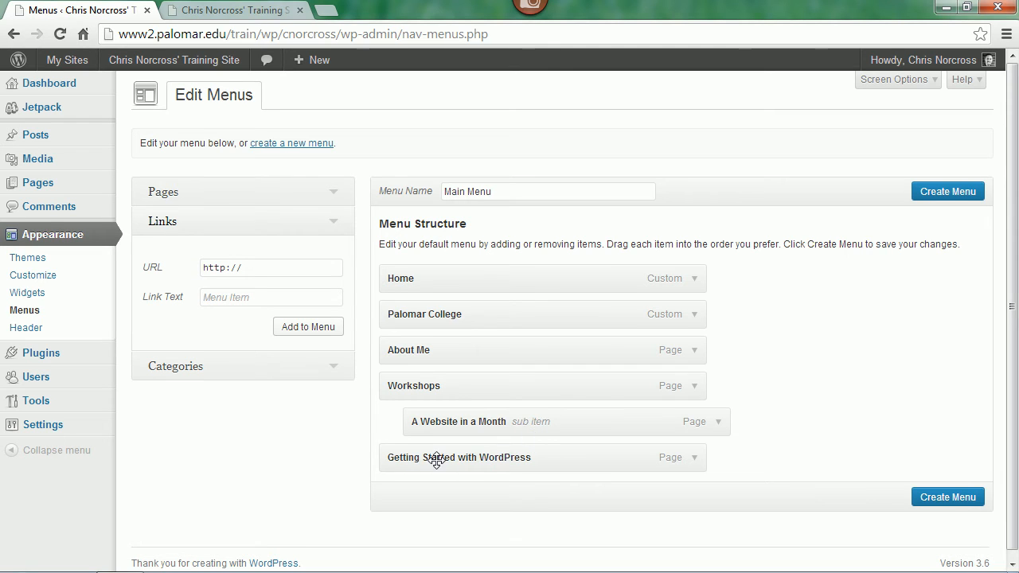
drag(436, 460, 473, 457)
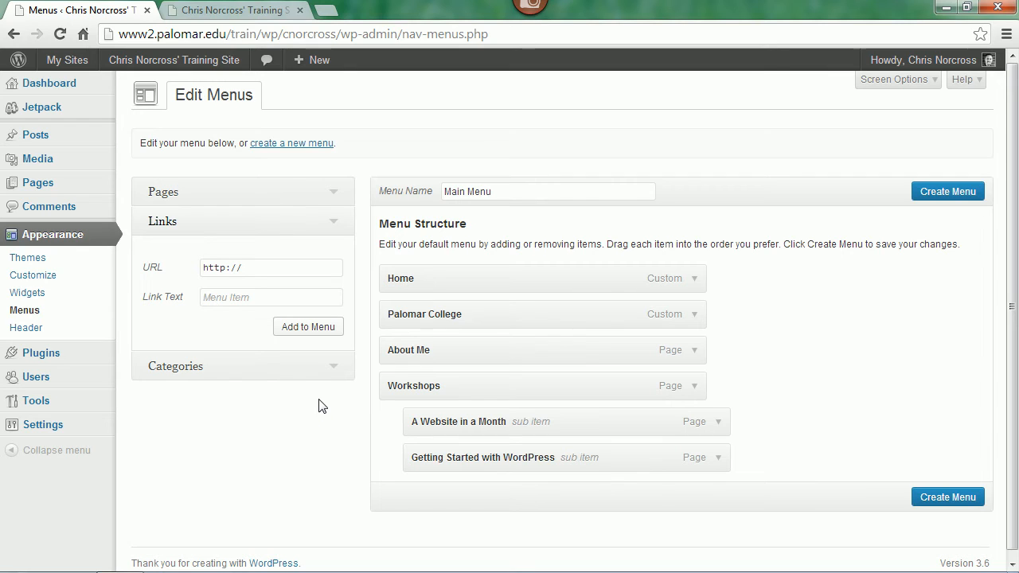
Add the Technology category to the menu and place it between About Me and Workshops.
click(328, 371)
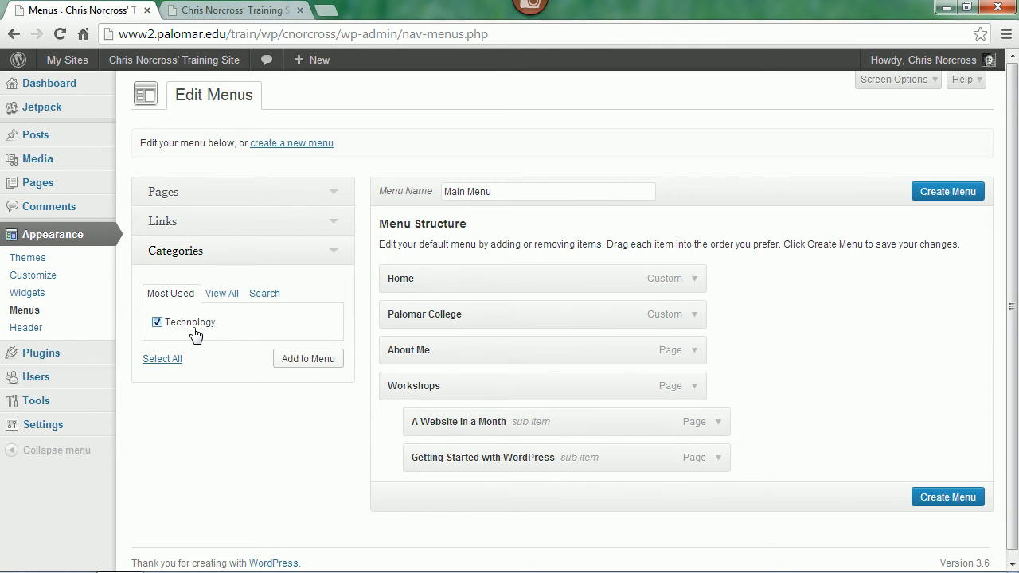
click(305, 360)
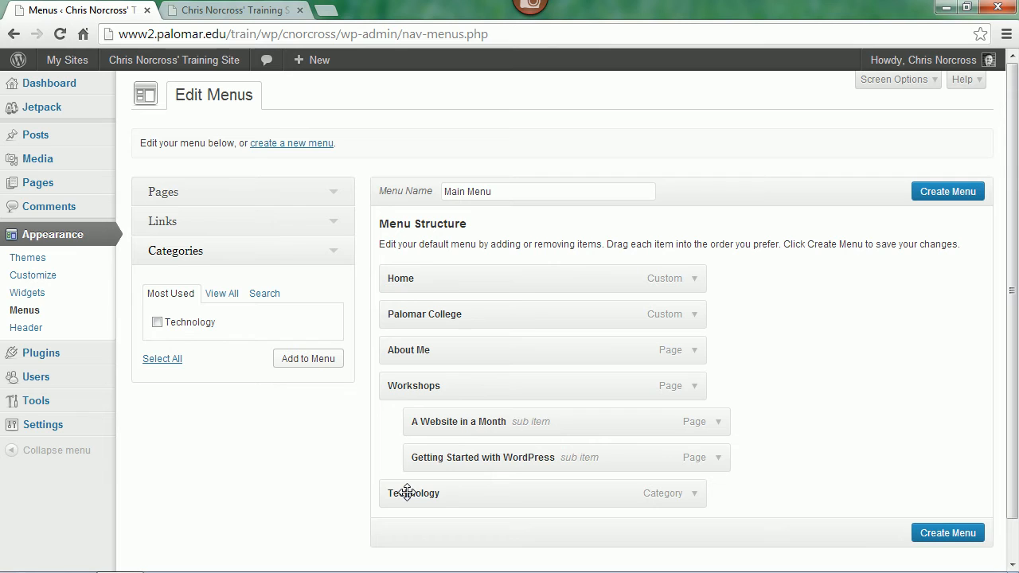
drag(407, 492, 414, 390)
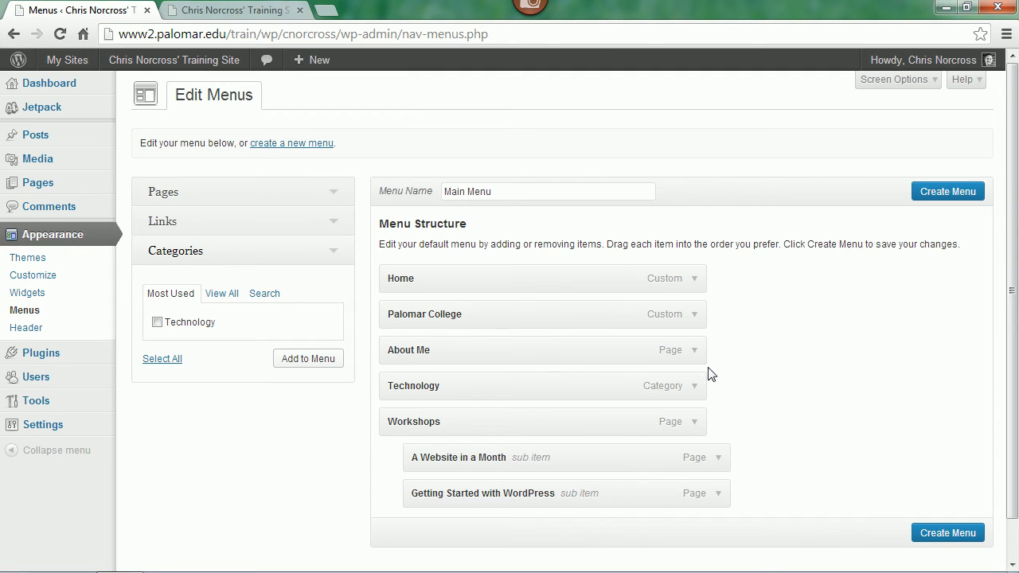
Remove the Workshops item from the menu structure.
click(693, 423)
scroll(705, 398, down, 1)
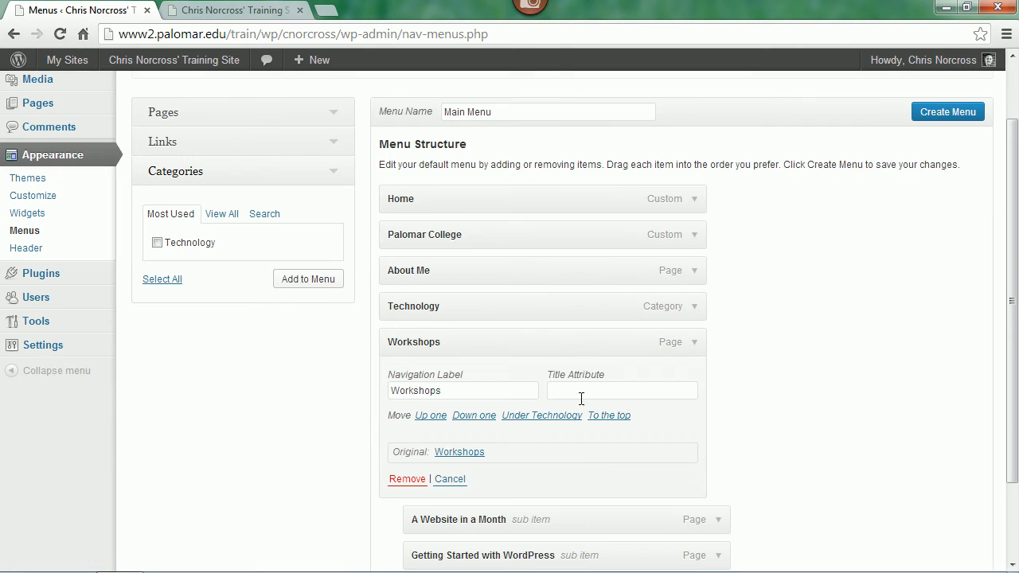
drag(445, 390, 378, 395)
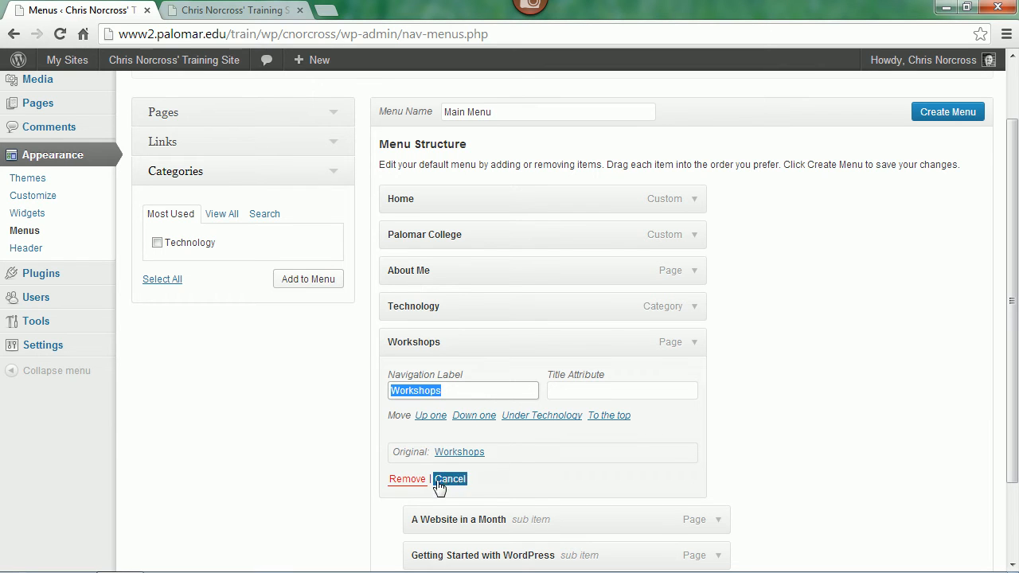
click(407, 480)
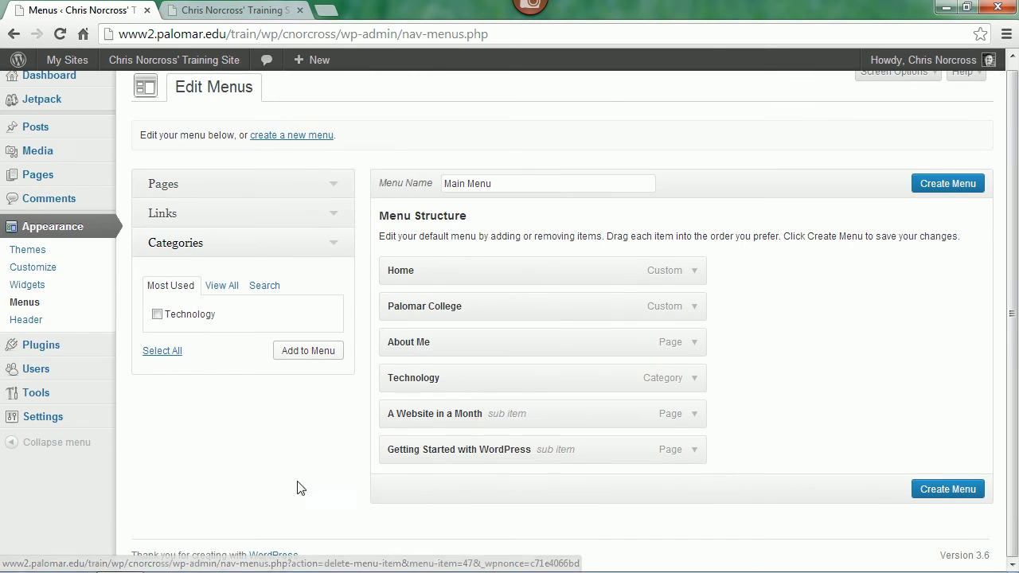
Add the Workshops page back below Technology, with A Website in a Month and Getting Started with WordPress nested under it.
click(334, 184)
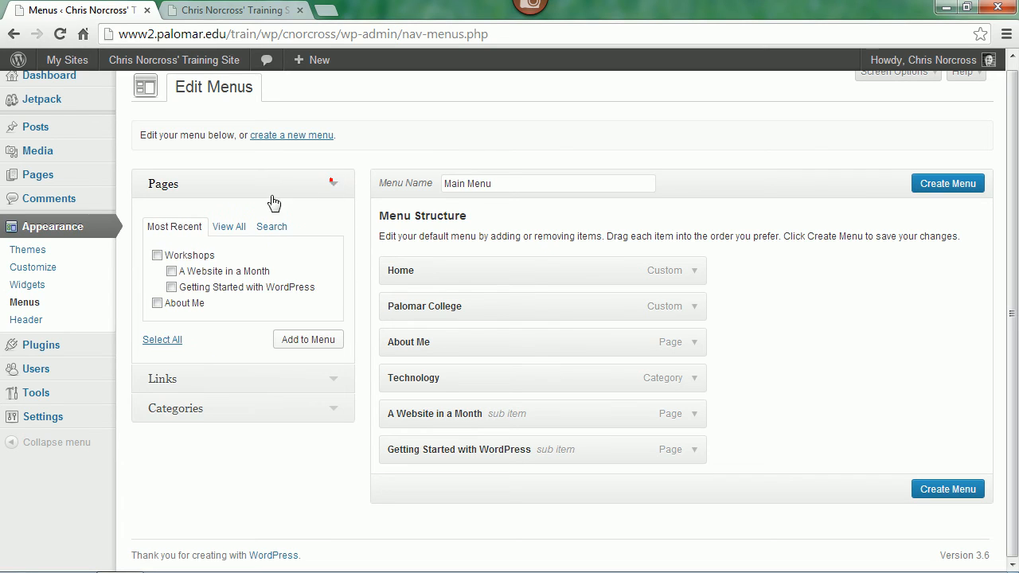
click(157, 255)
click(300, 341)
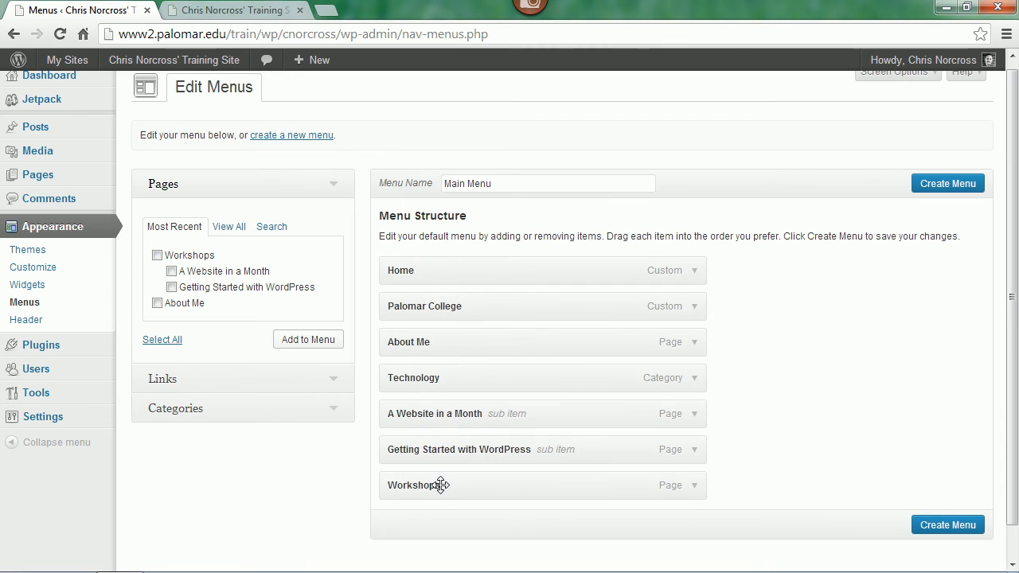
drag(387, 485, 428, 450)
drag(423, 492, 481, 486)
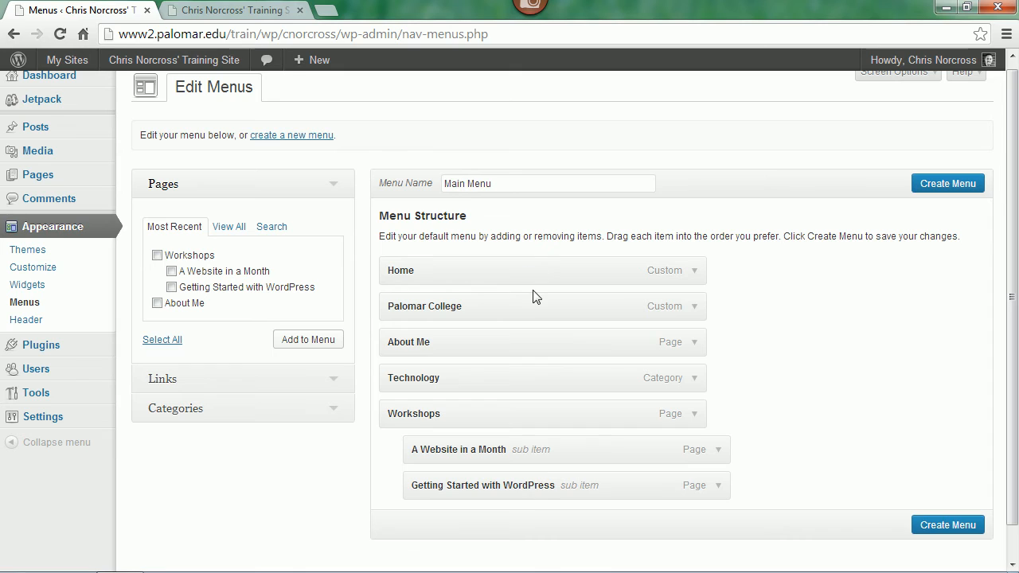
Create the menu with the arranged items and review its settings for automatic page adding and theme locations.
click(932, 186)
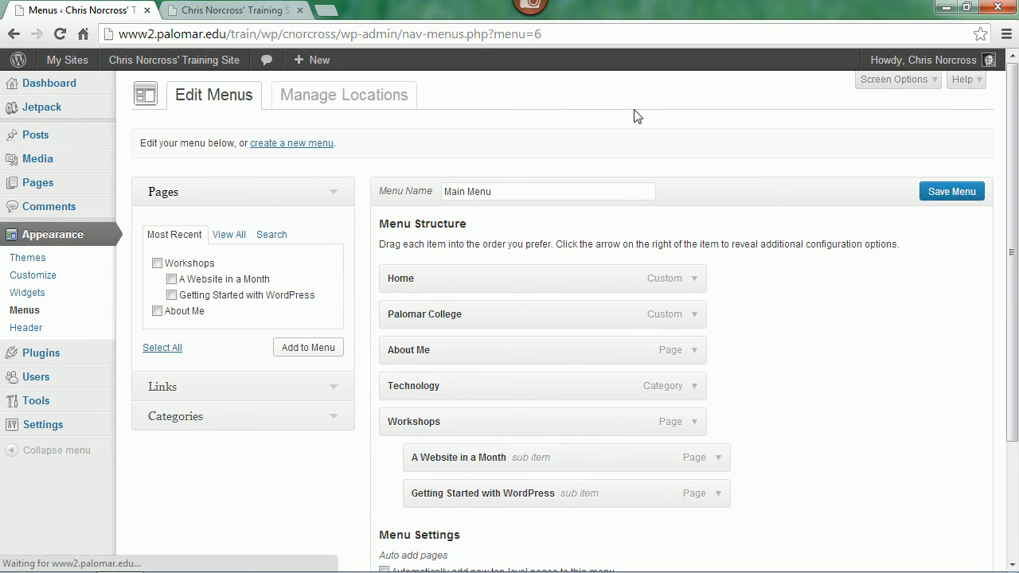
scroll(748, 305, down, 2)
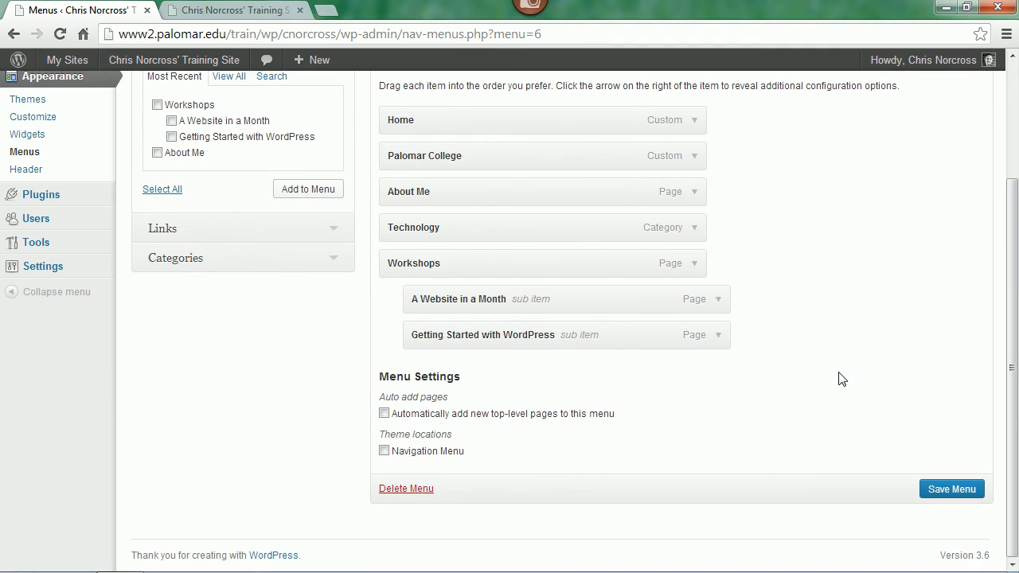
scroll(820, 367, up, 2)
scroll(820, 368, down, 2)
scroll(287, 387, up, 3)
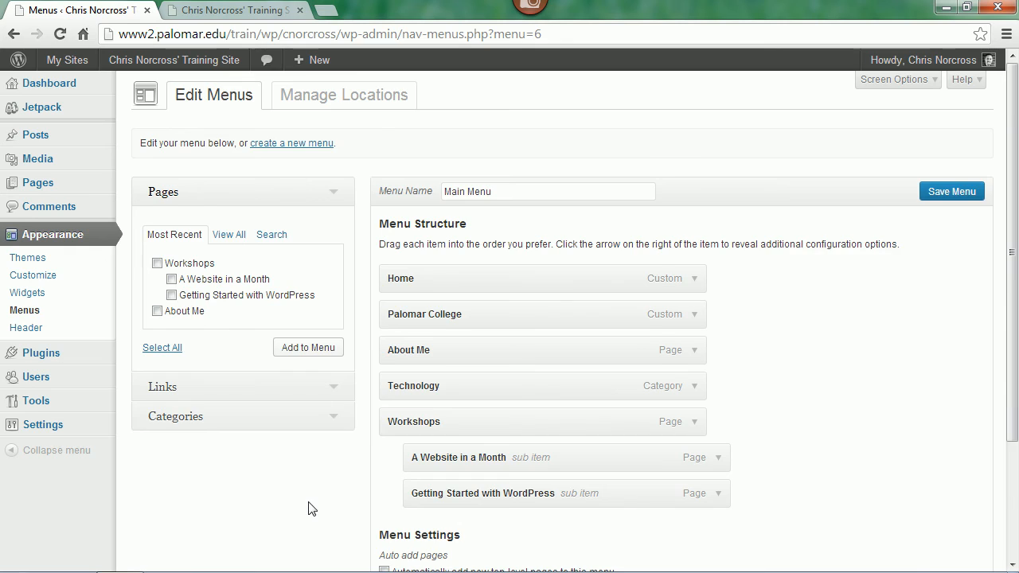
scroll(310, 507, down, 1)
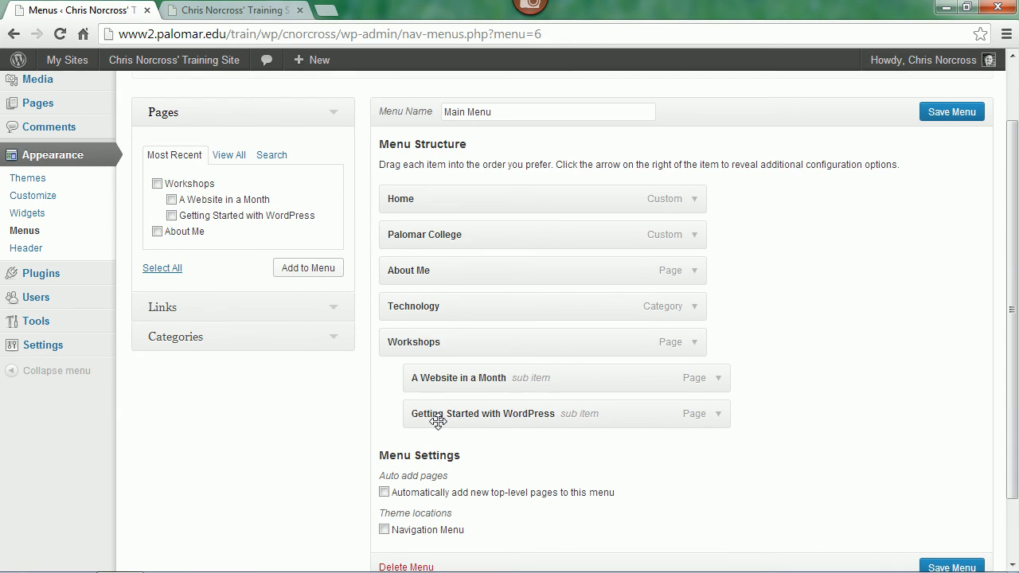
scroll(522, 455, down, 1)
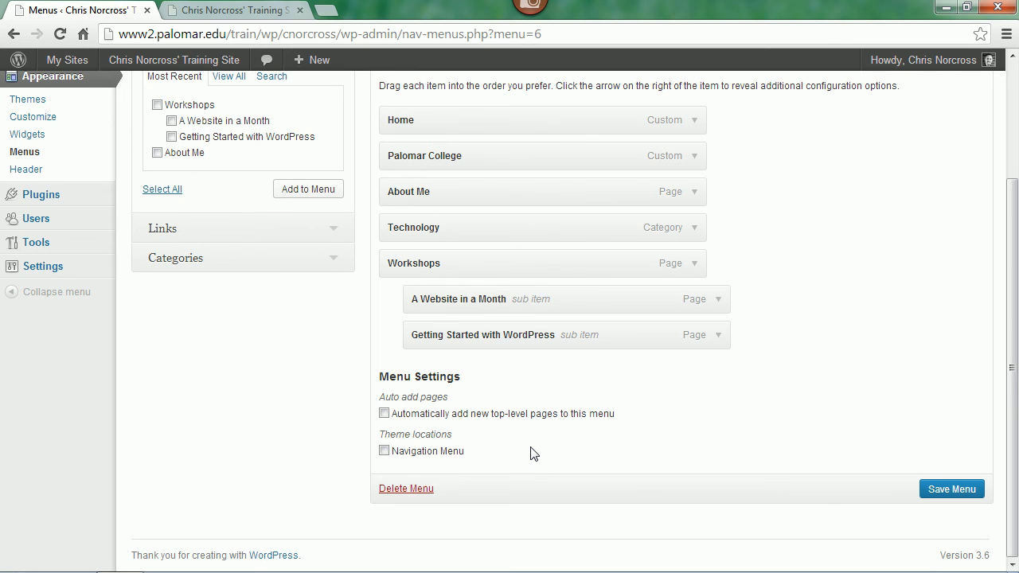
Assign the menu to the Navigation Menu theme location and save the menu.
click(384, 452)
click(949, 489)
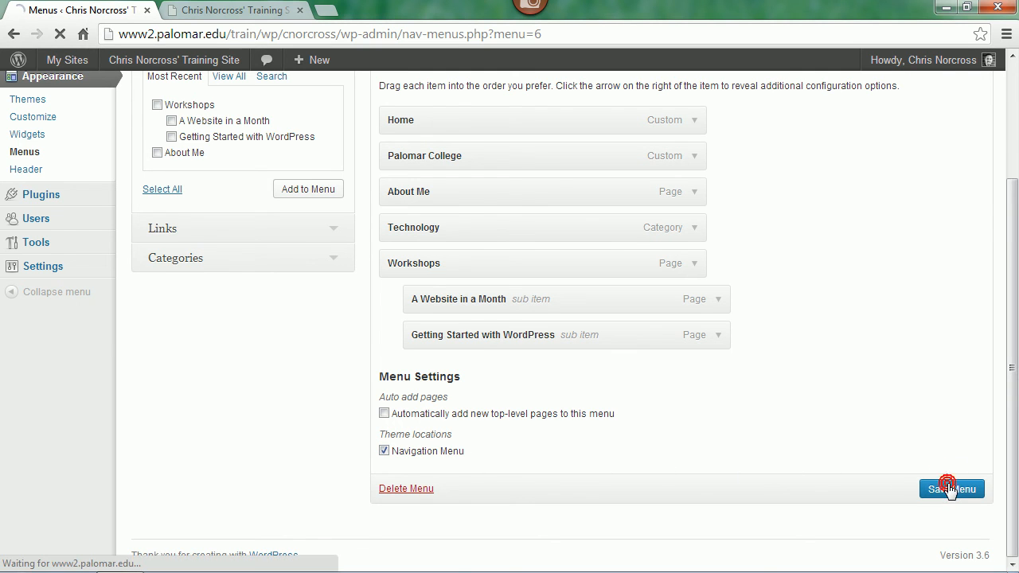
Reload the live site and test the Palomar College link and the Getting Started with WordPress sub item under Workshops.
click(213, 10)
click(67, 36)
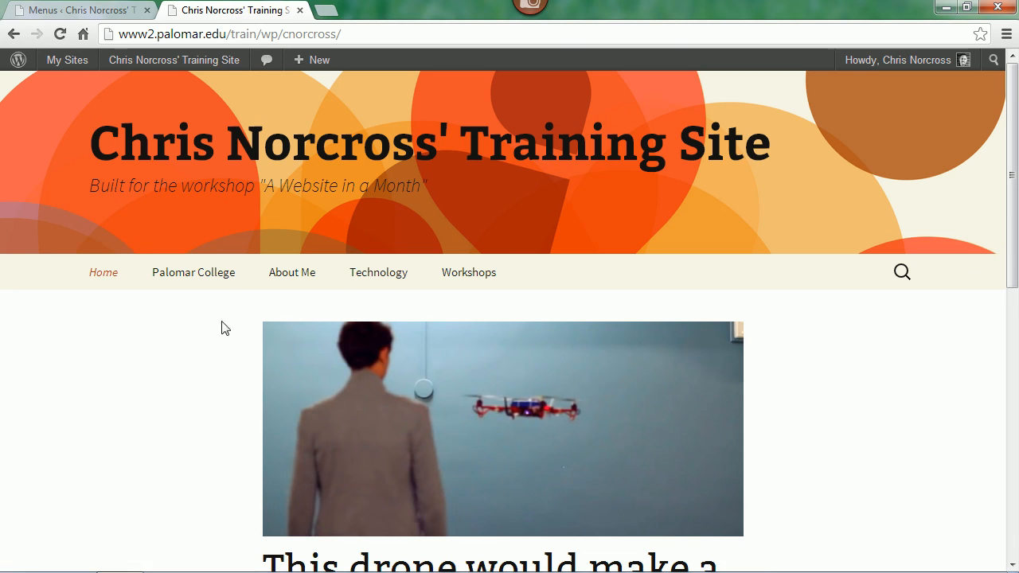
click(184, 281)
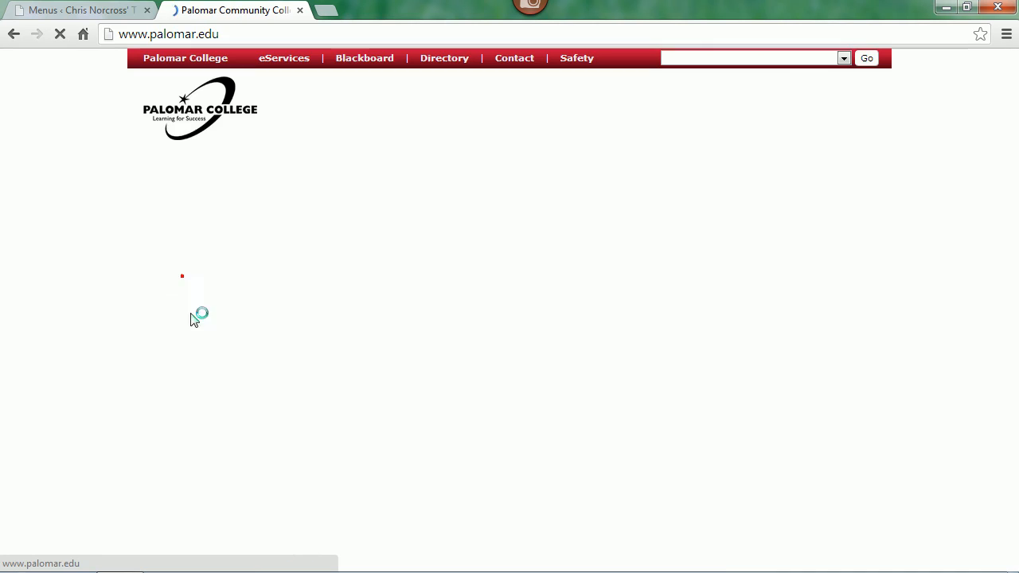
click(14, 34)
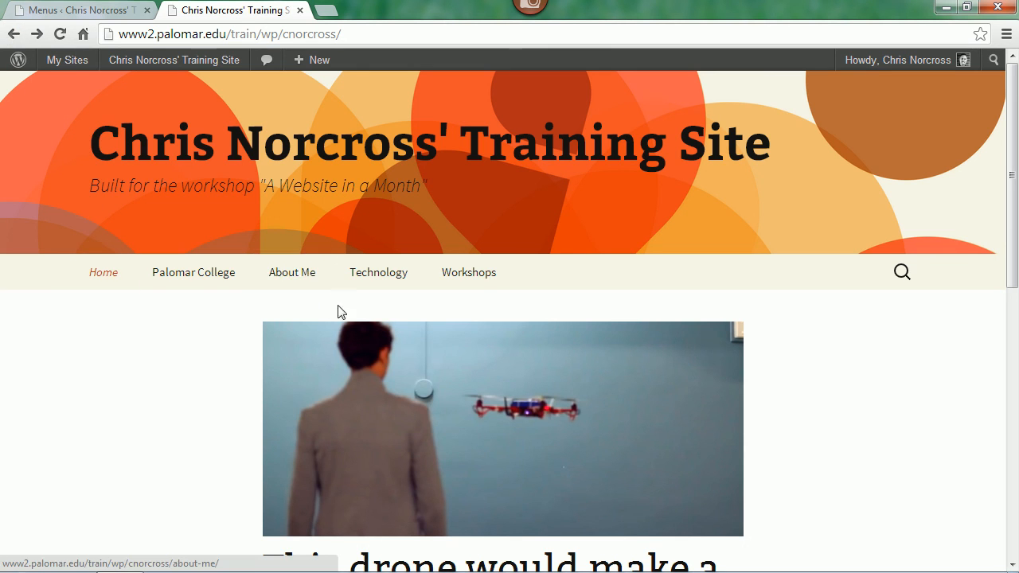
mouse_move(466, 282)
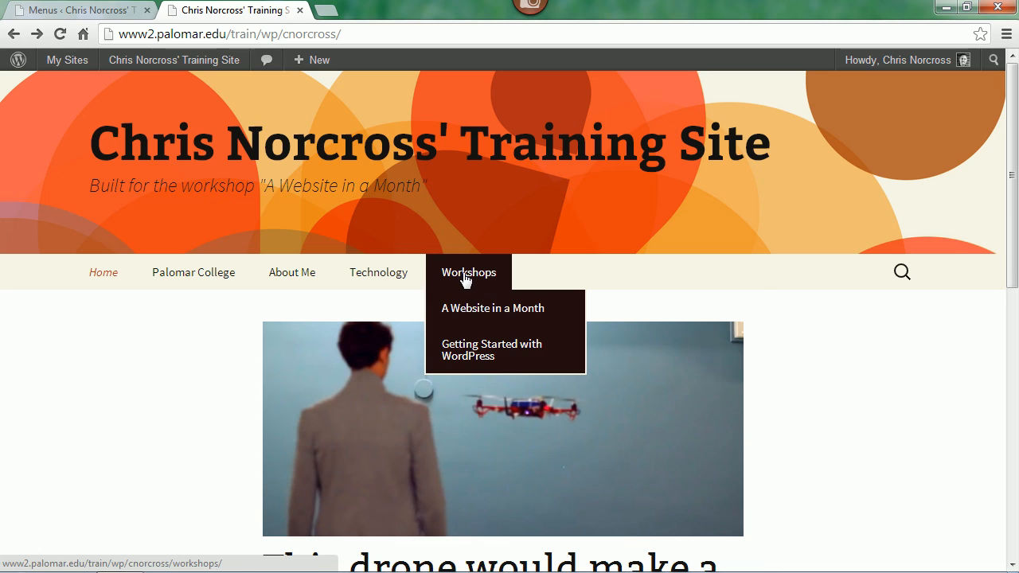
click(478, 350)
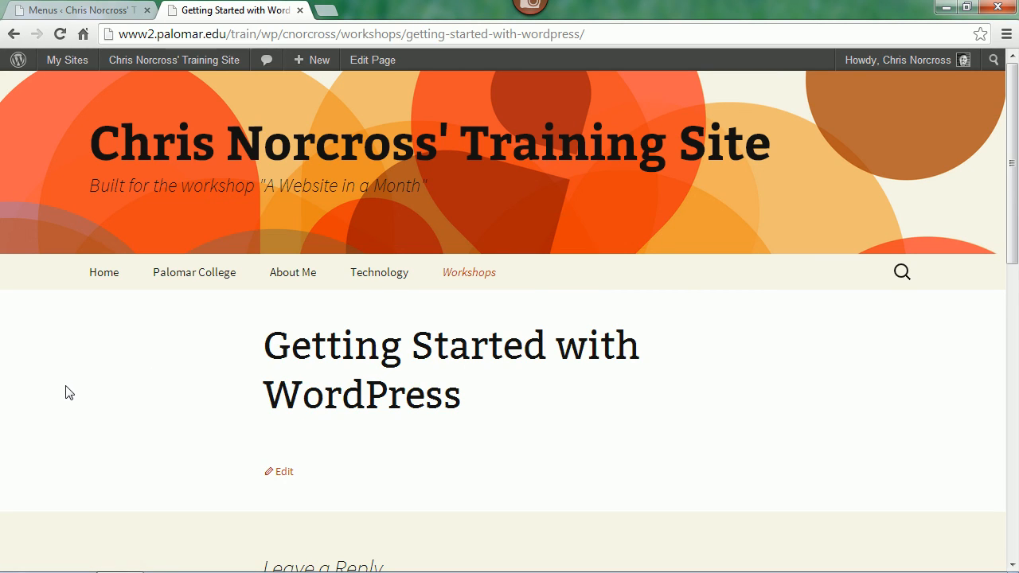